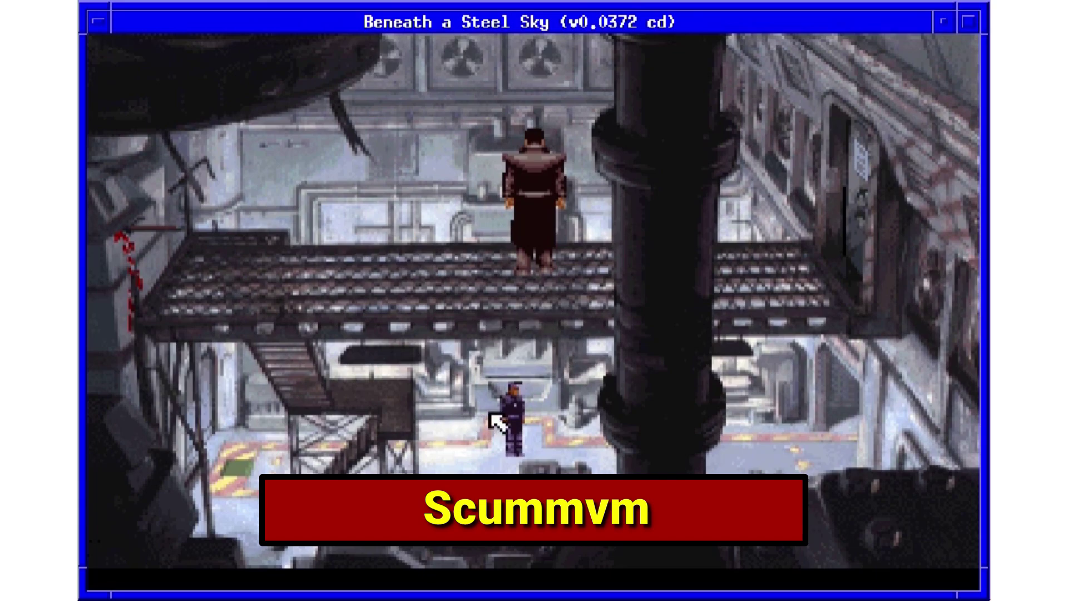
Step: Open the installation list in Homura, browse the available applications and select Steam
{"action": "mouse_move", "coordinate": [615, 54]}
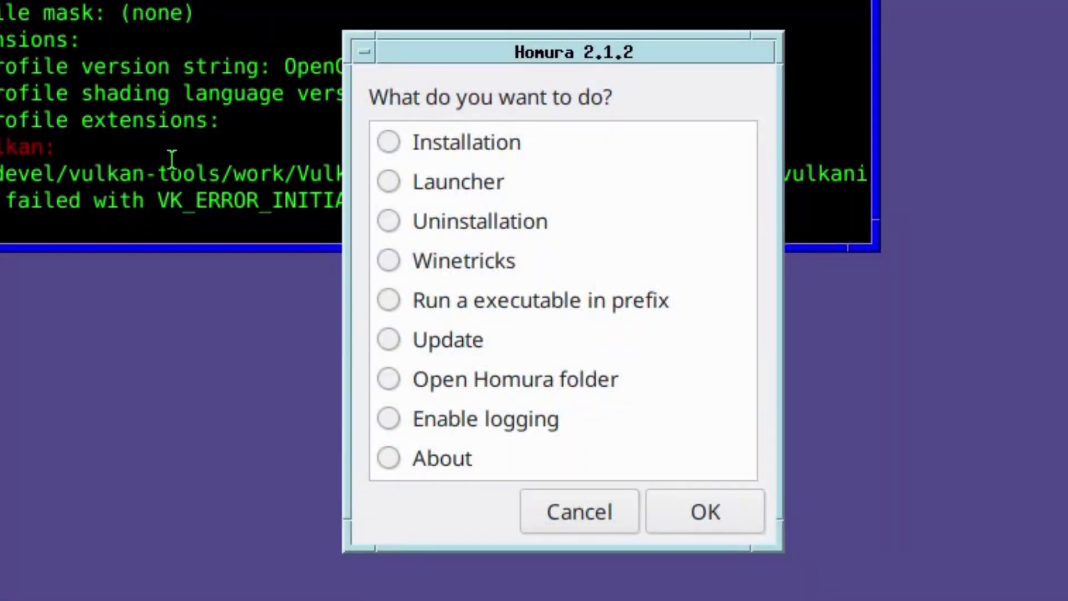
{"action": "left_click", "coordinate": [389, 142]}
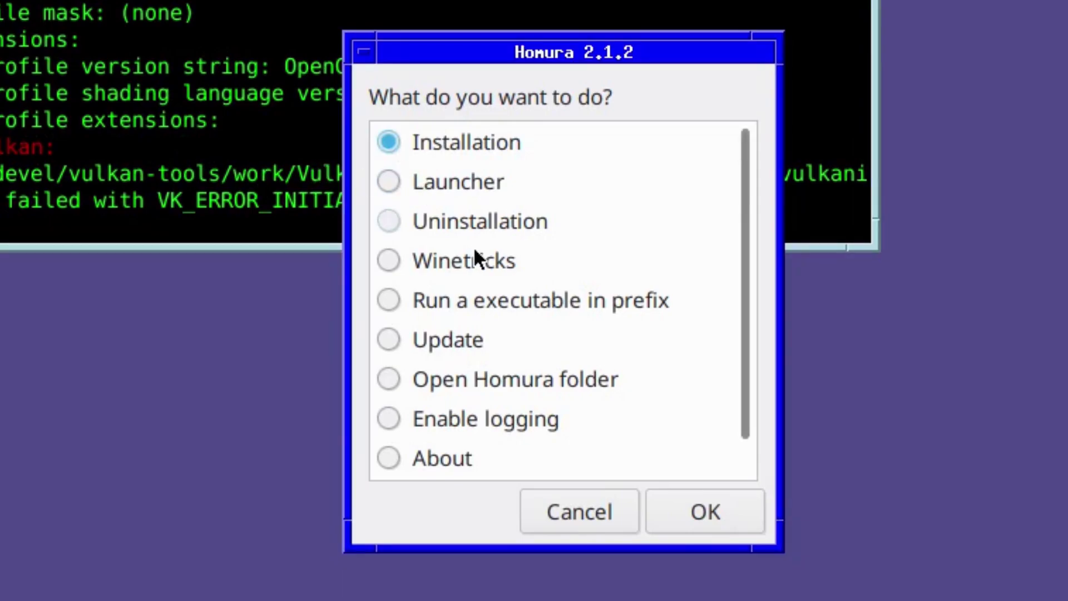
{"action": "left_click", "coordinate": [706, 509]}
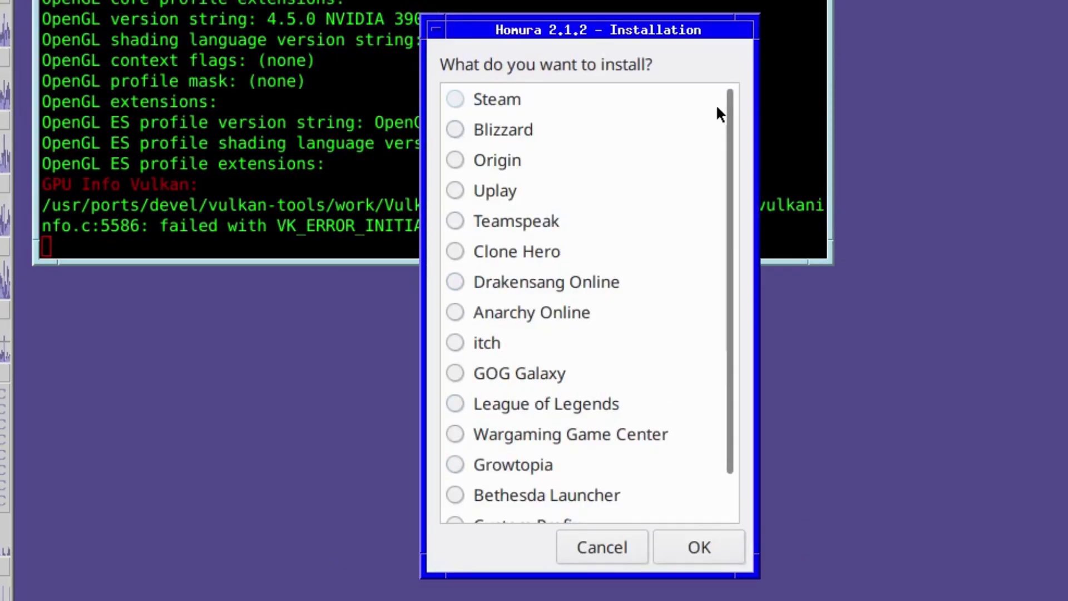
{"action": "mouse_move", "coordinate": [729, 114]}
{"action": "left_mouse_down"}
{"action": "mouse_move", "coordinate": [726, 198]}
{"action": "mouse_move", "coordinate": [725, 113]}
{"action": "left_mouse_up"}
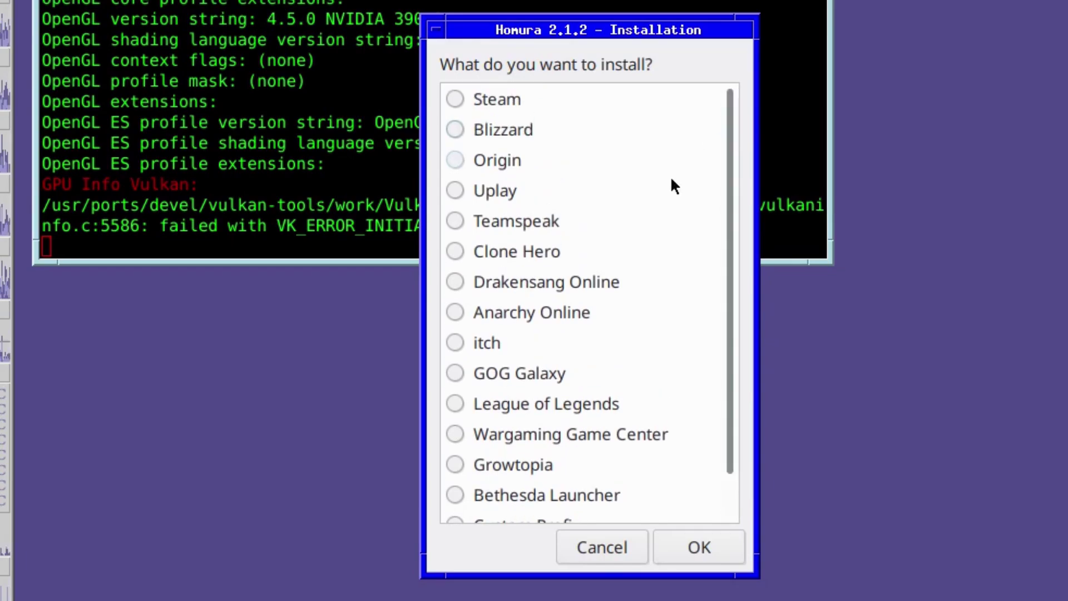
{"action": "scroll", "coordinate": [639, 239], "scroll_direction": "down", "scroll_amount": 2}
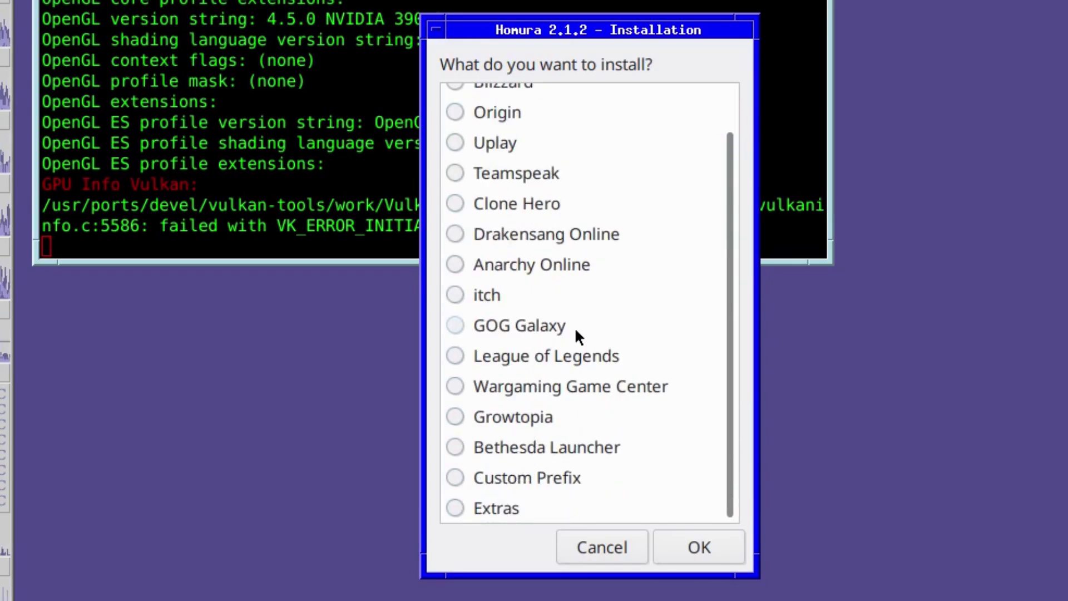
{"action": "left_click_drag", "start_coordinate": [728, 328], "coordinate": [719, 173]}
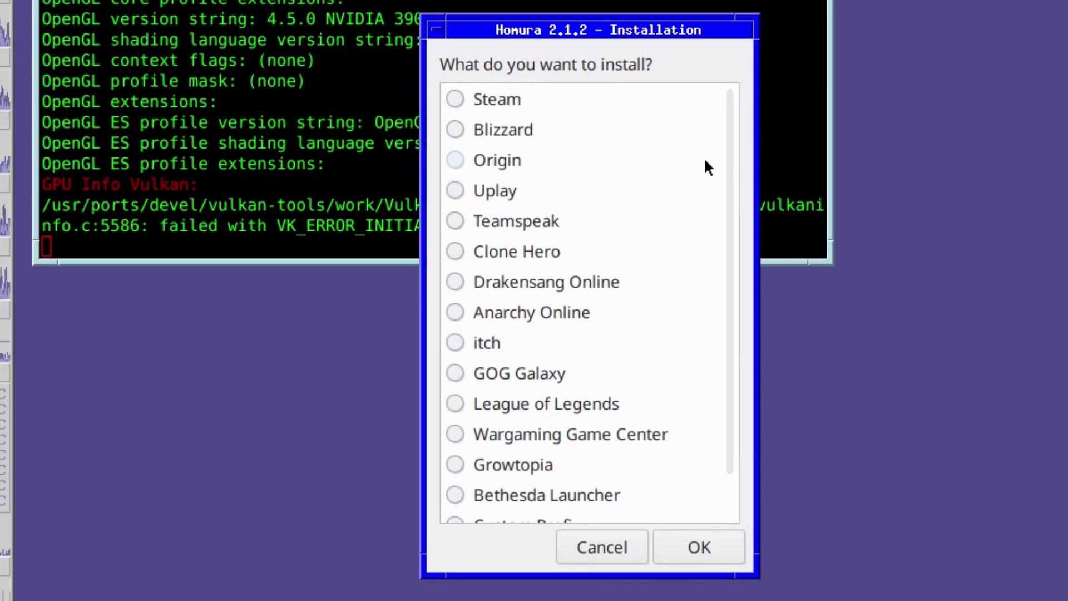
{"action": "left_click", "coordinate": [453, 98]}
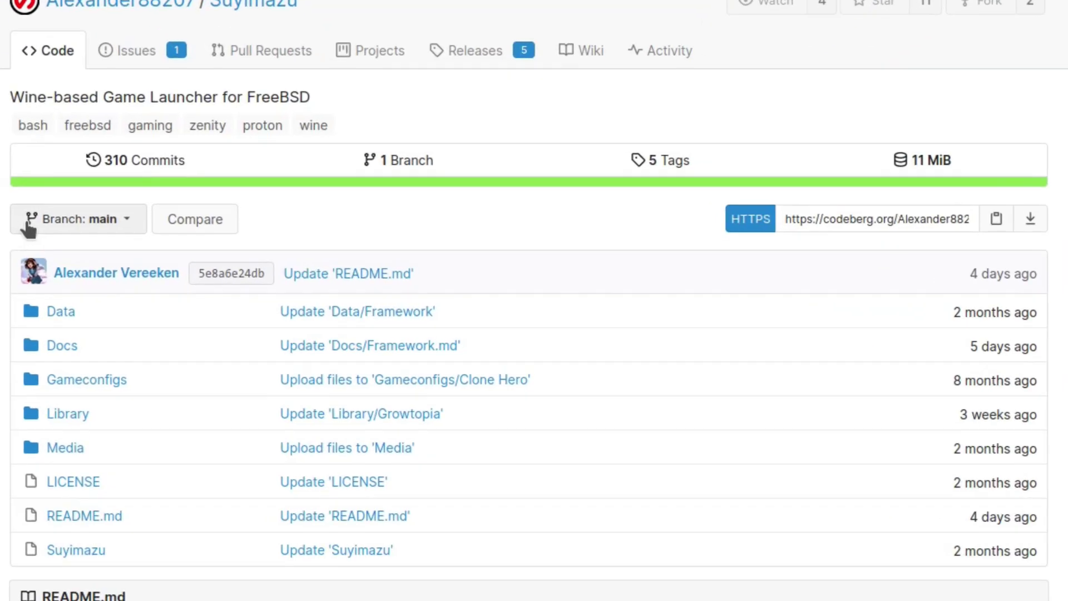
Step: Read through the Suyimazu repository page, covering its files, description, run dependencies and installation instructions
{"action": "scroll", "coordinate": [534, 300], "scroll_direction": "down", "scroll_amount": 10}
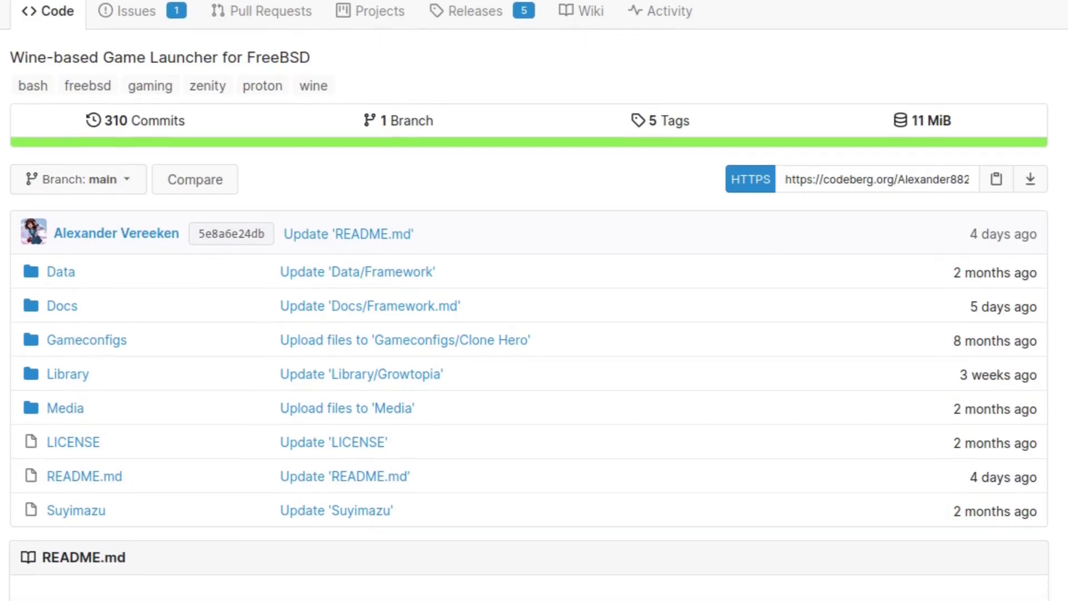
{"action": "scroll", "coordinate": [534, 300], "scroll_direction": "down", "scroll_amount": 4}
{"action": "scroll", "coordinate": [534, 301], "scroll_direction": "down", "scroll_amount": 3}
{"action": "scroll", "coordinate": [535, 301], "scroll_direction": "down", "scroll_amount": 3}
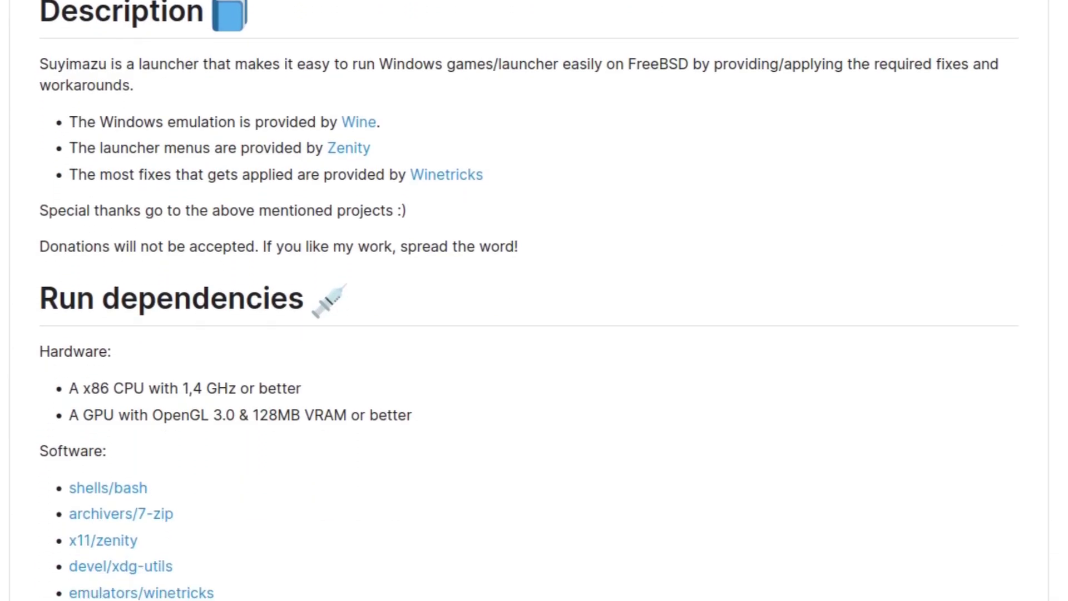
{"action": "scroll", "coordinate": [534, 300], "scroll_direction": "down", "scroll_amount": 1}
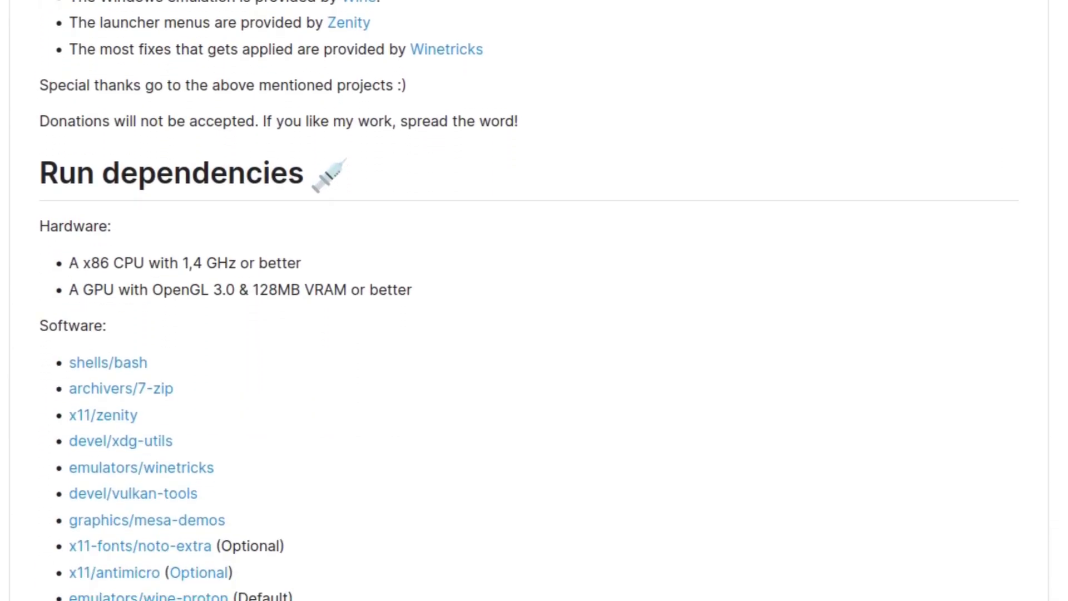
{"action": "scroll", "coordinate": [799, 415], "scroll_direction": "down", "scroll_amount": 5}
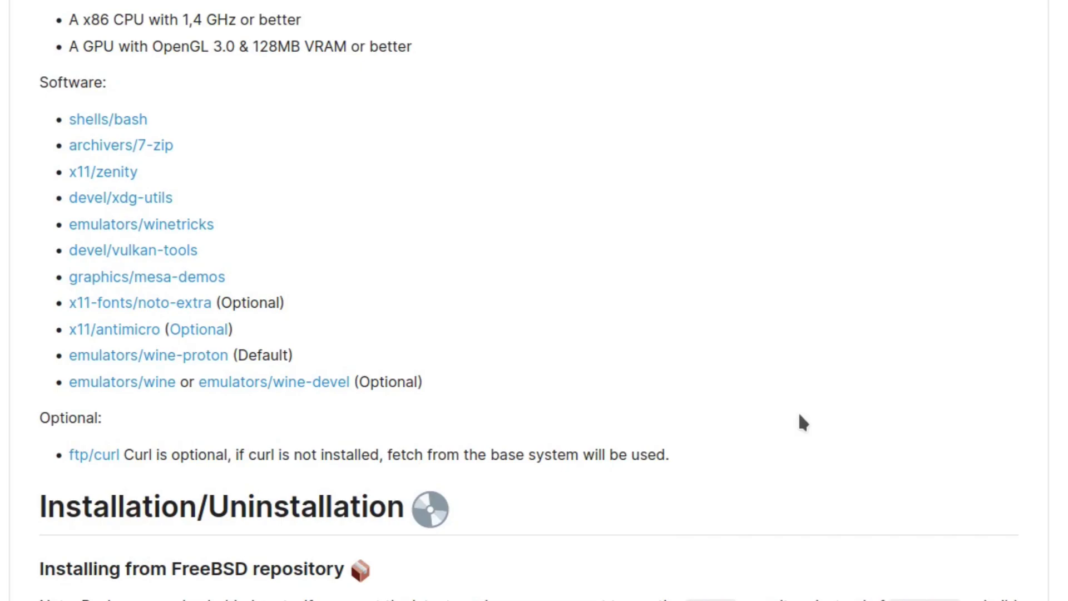
{"action": "scroll", "coordinate": [799, 414], "scroll_direction": "down", "scroll_amount": 7}
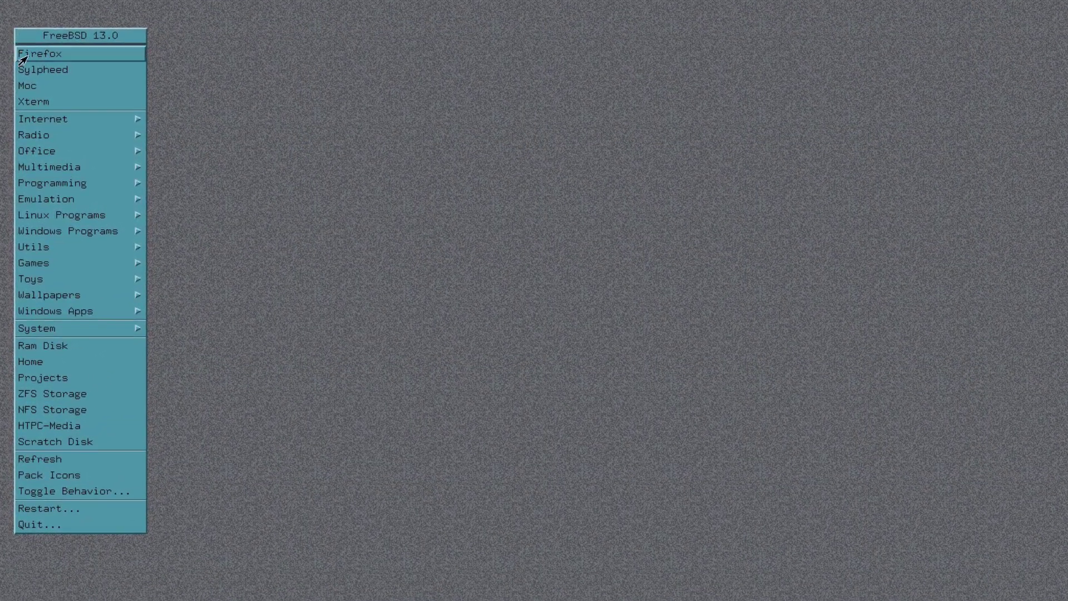
Step: Launch Suyimazu from the desktop's emulation programs, view its About information and close it
{"action": "mouse_move", "coordinate": [36, 195]}
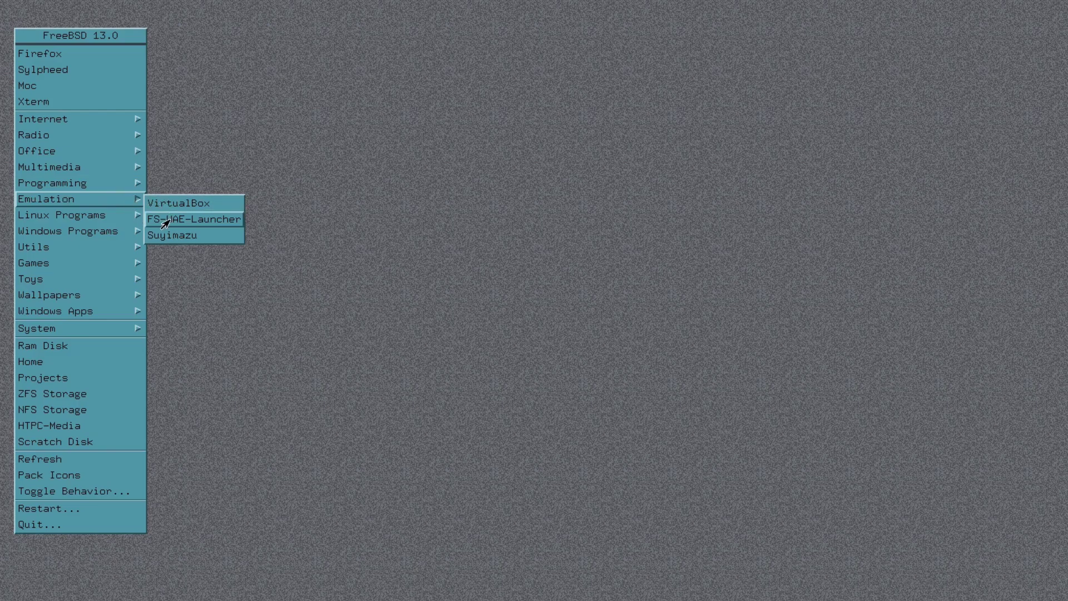
{"action": "left_click", "coordinate": [188, 236]}
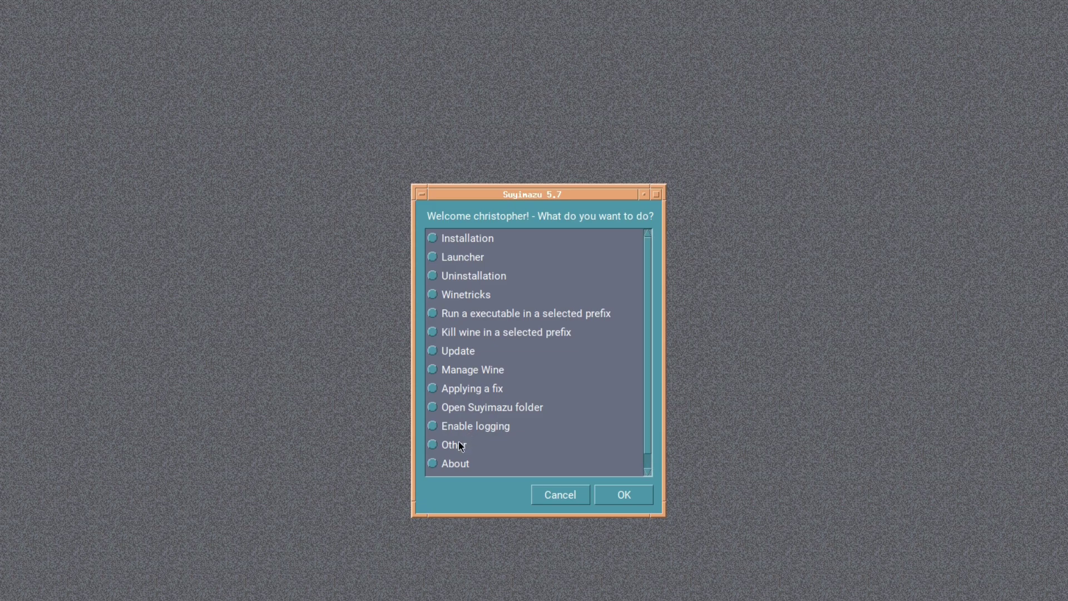
{"action": "scroll", "coordinate": [459, 444], "scroll_direction": "down", "scroll_amount": 1}
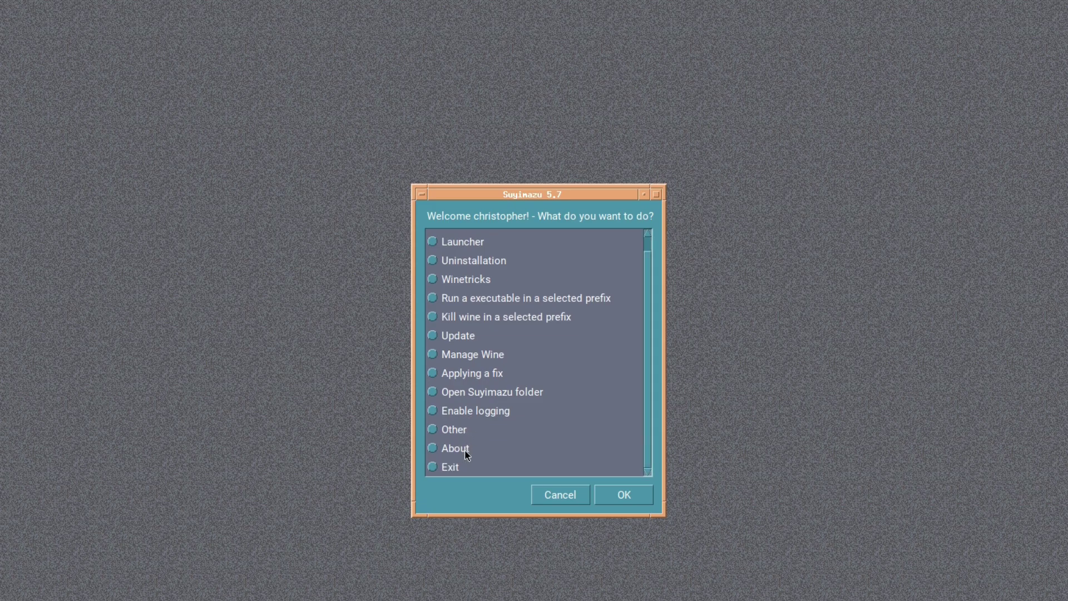
{"action": "left_click", "coordinate": [434, 448]}
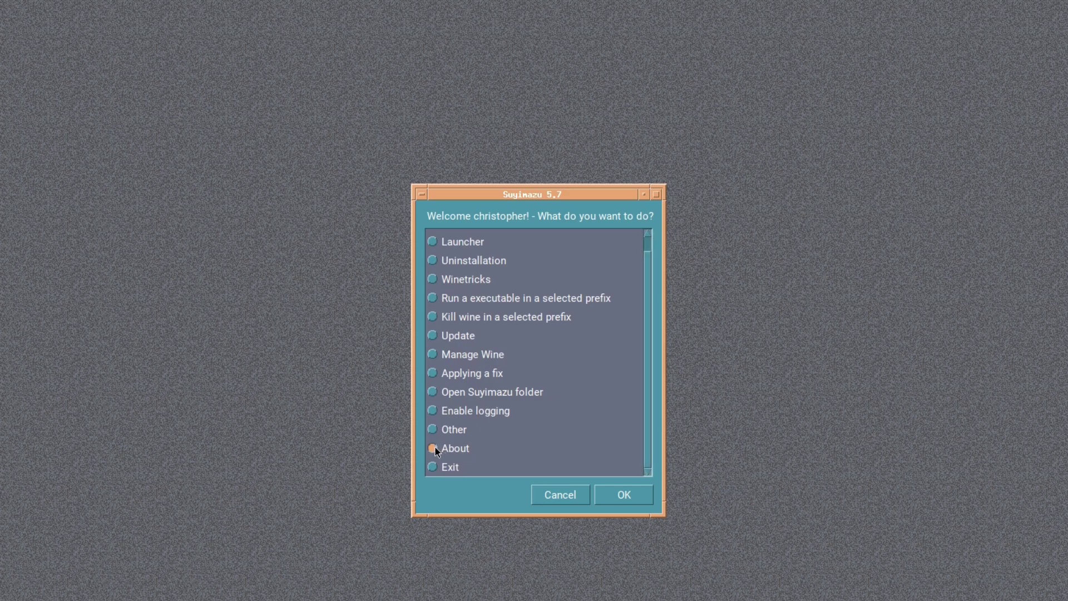
{"action": "left_click", "coordinate": [630, 503]}
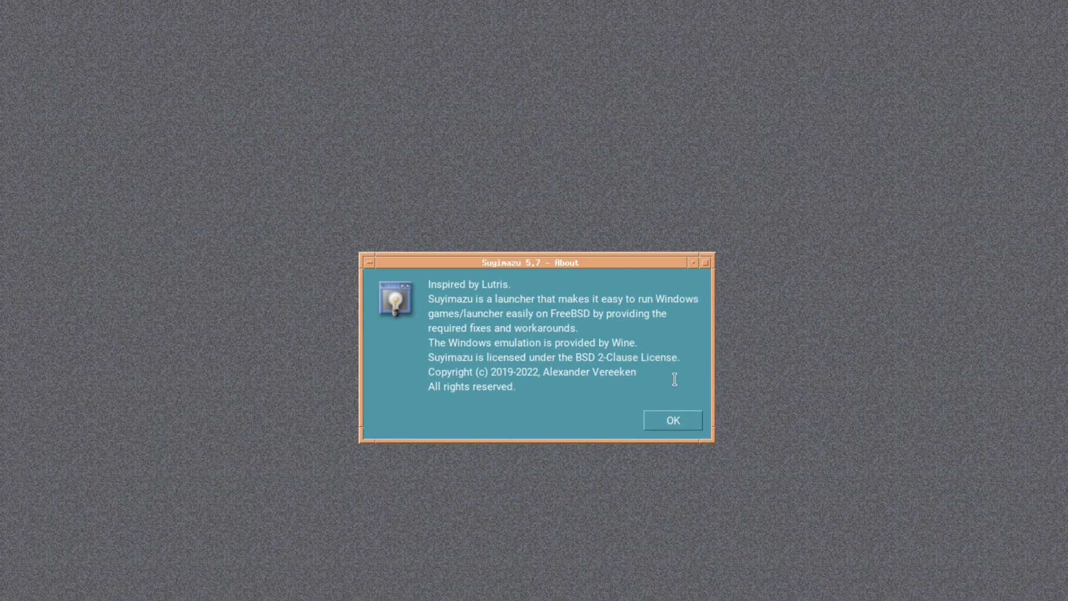
{"action": "left_click", "coordinate": [679, 424]}
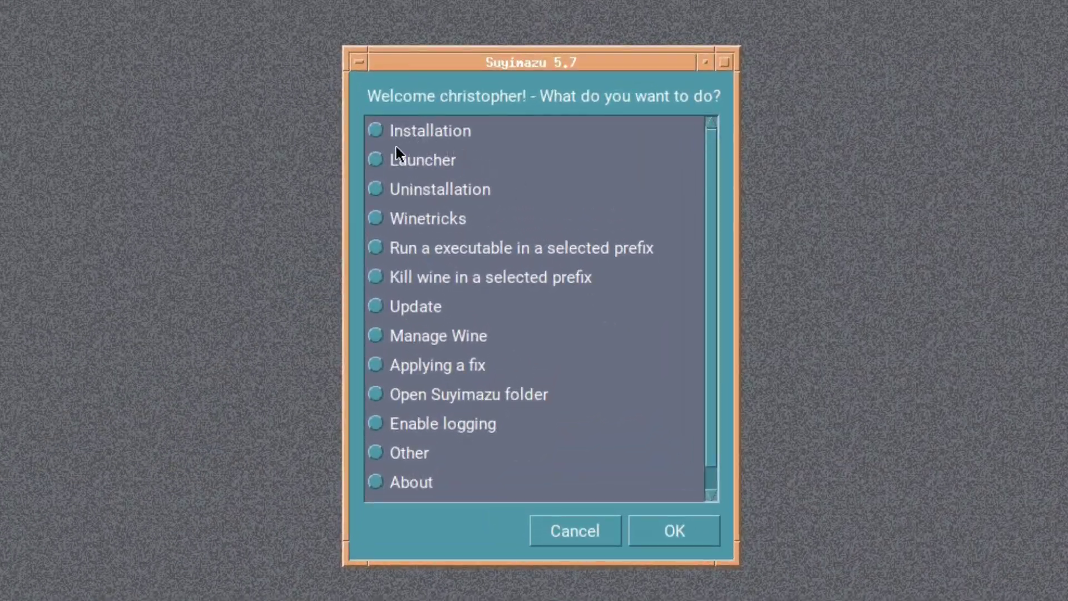
Step: Browse Suyimazu's installable applications and start installing Steam, declining to install and enable DXVK
{"action": "left_click", "coordinate": [380, 131]}
{"action": "left_click", "coordinate": [669, 520]}
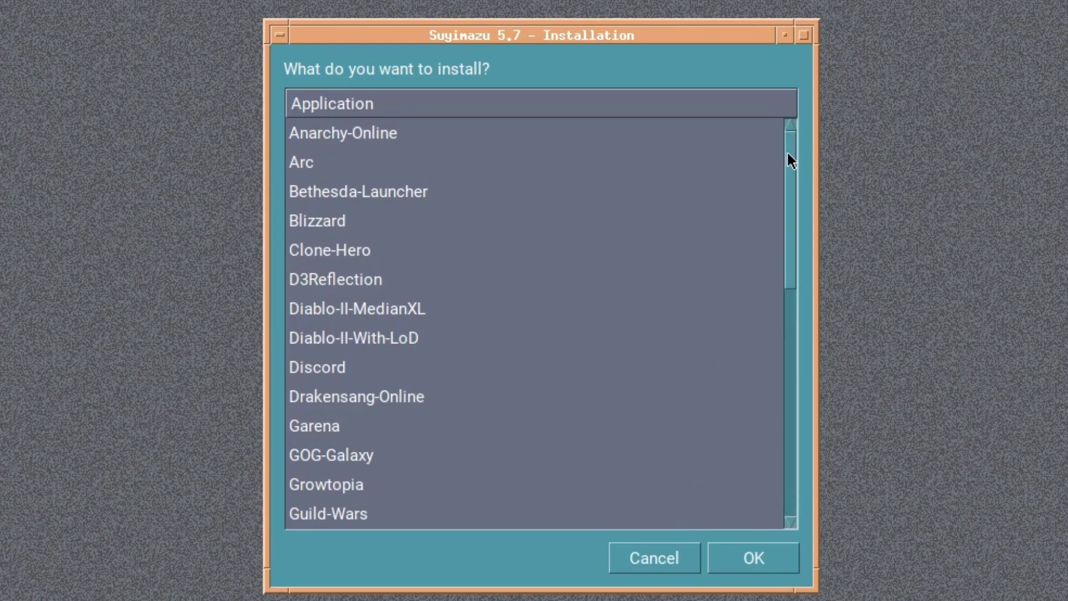
{"action": "scroll", "coordinate": [787, 162], "scroll_direction": "down", "scroll_amount": 7}
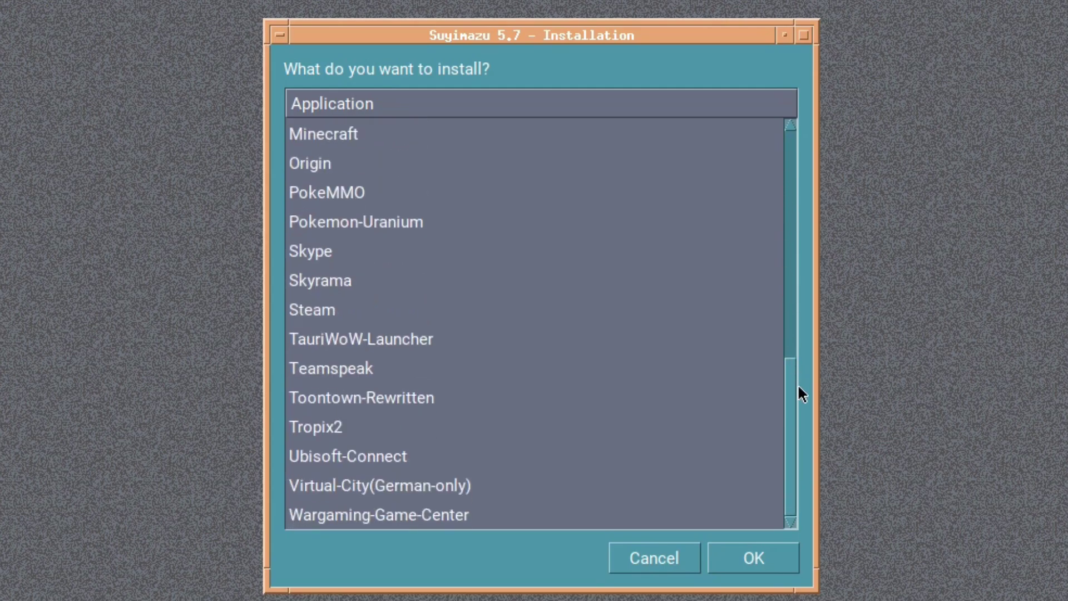
{"action": "left_click_drag", "start_coordinate": [790, 422], "coordinate": [756, 161]}
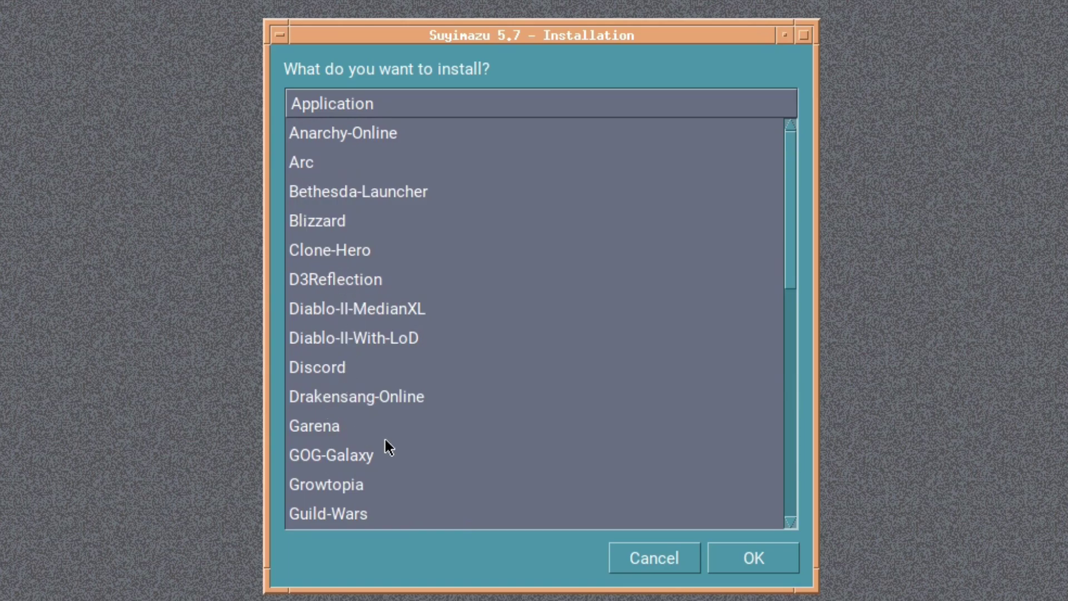
{"action": "scroll", "coordinate": [385, 436], "scroll_direction": "down", "scroll_amount": 2}
{"action": "scroll", "coordinate": [388, 437], "scroll_direction": "down", "scroll_amount": 2}
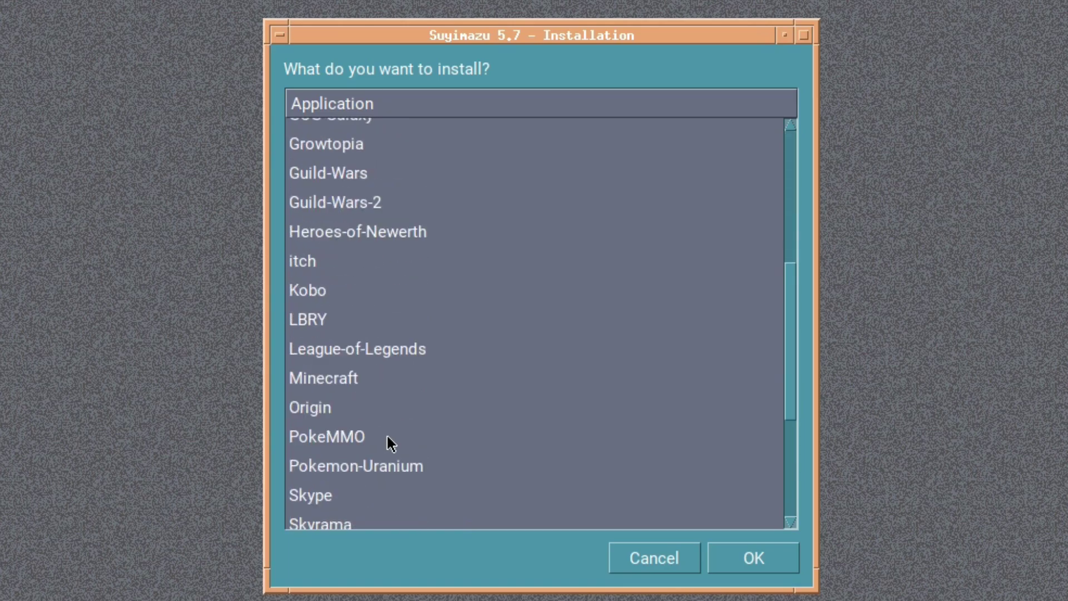
{"action": "scroll", "coordinate": [779, 367], "scroll_direction": "down", "scroll_amount": 2}
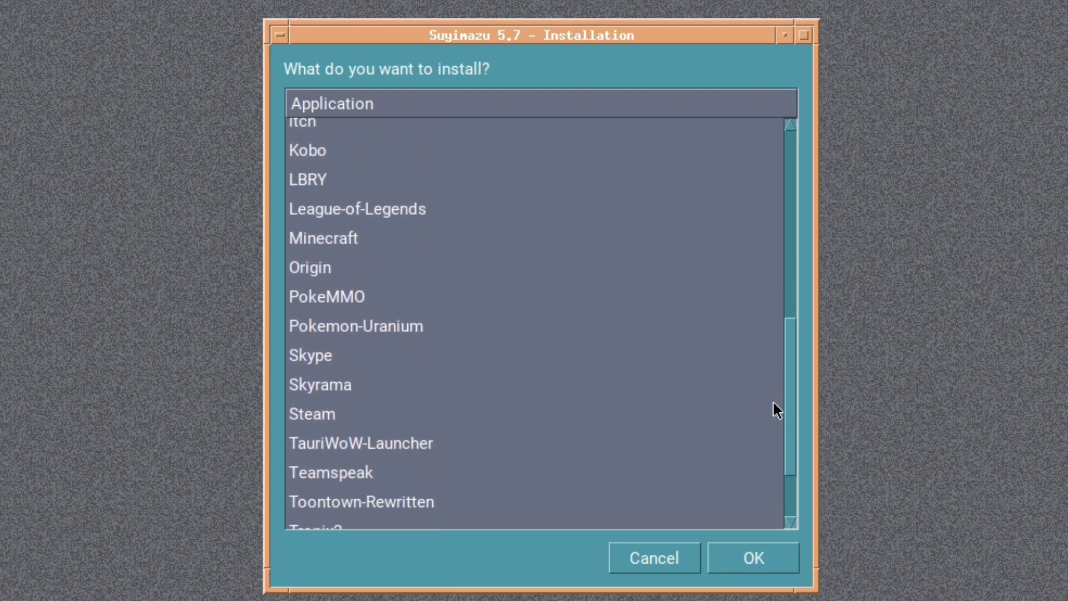
{"action": "left_click", "coordinate": [310, 354]}
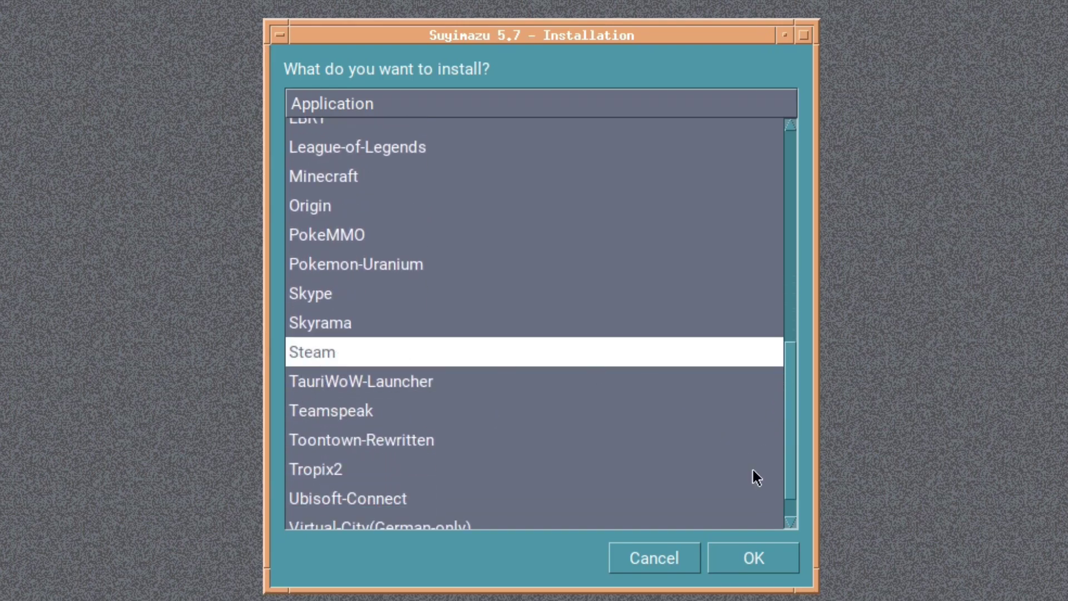
{"action": "left_click", "coordinate": [747, 562]}
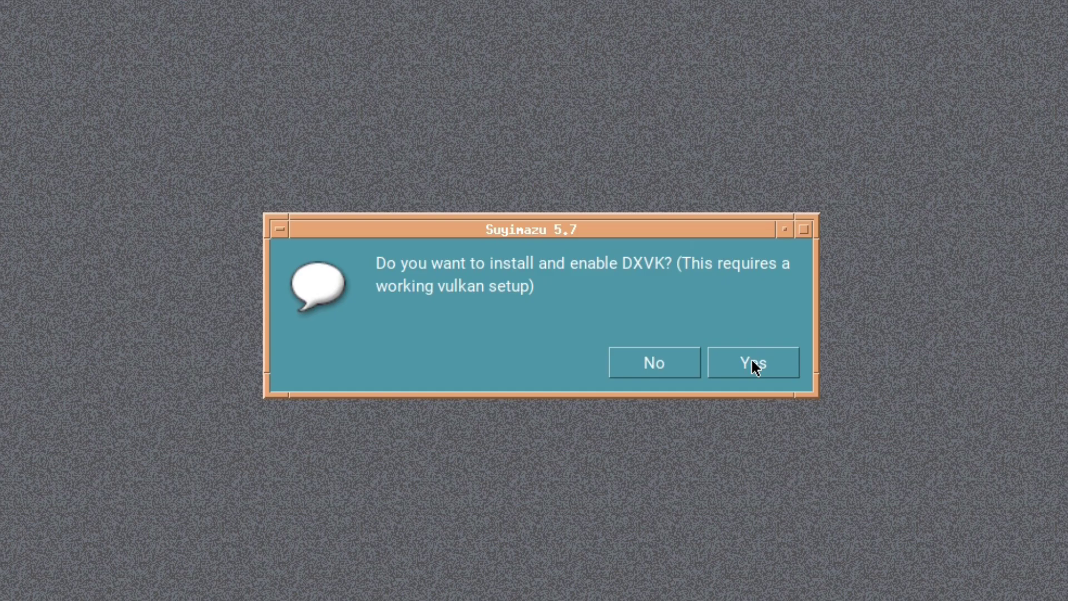
{"action": "left_click", "coordinate": [651, 364]}
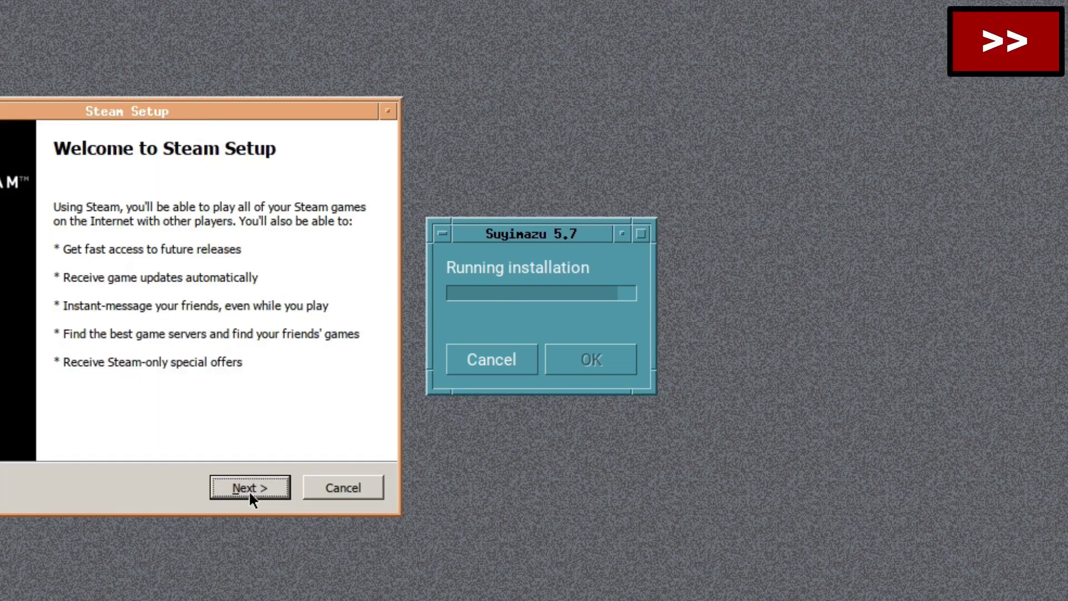
Step: Proceed through Steam Setup and finish the Steam Guard computer authorization
{"action": "left_click", "coordinate": [249, 488]}
{"action": "key", "text": "Return"}
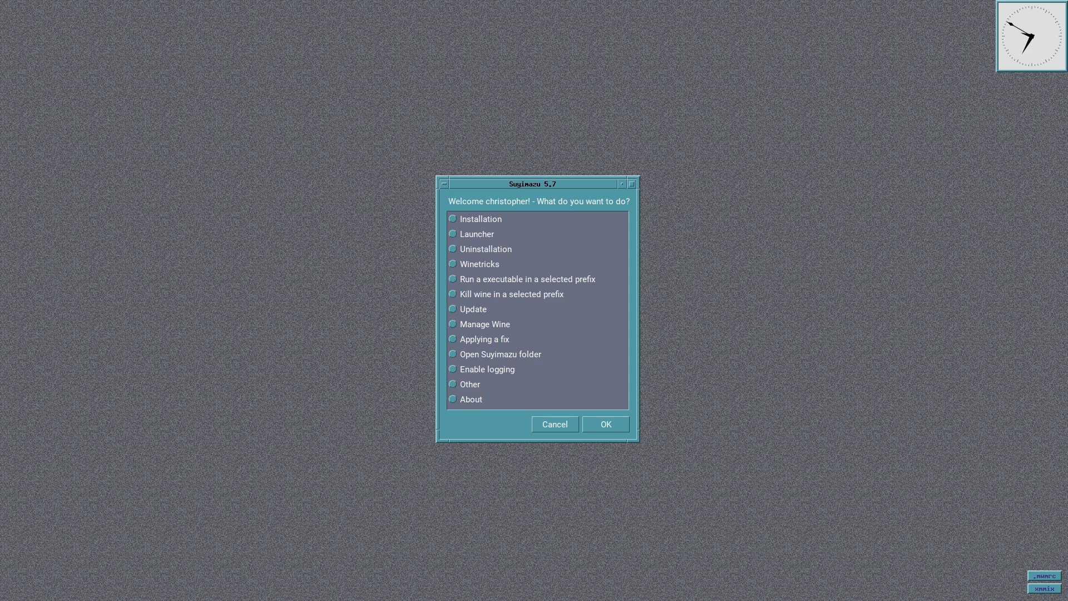
{"action": "left_click_drag", "start_coordinate": [136, 234], "coordinate": [267, 192]}
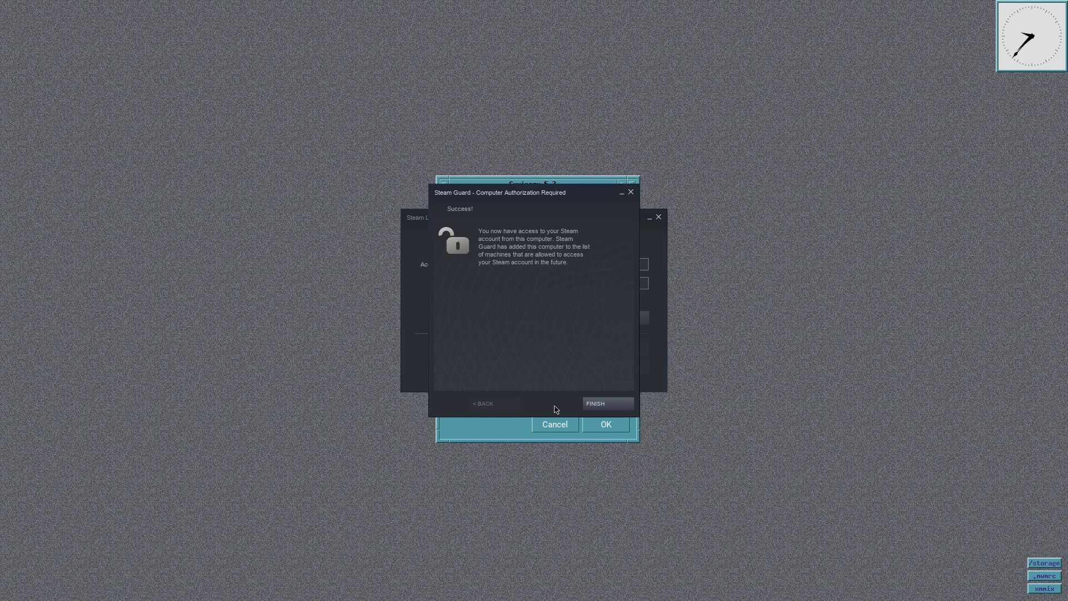
{"action": "left_click", "coordinate": [592, 404]}
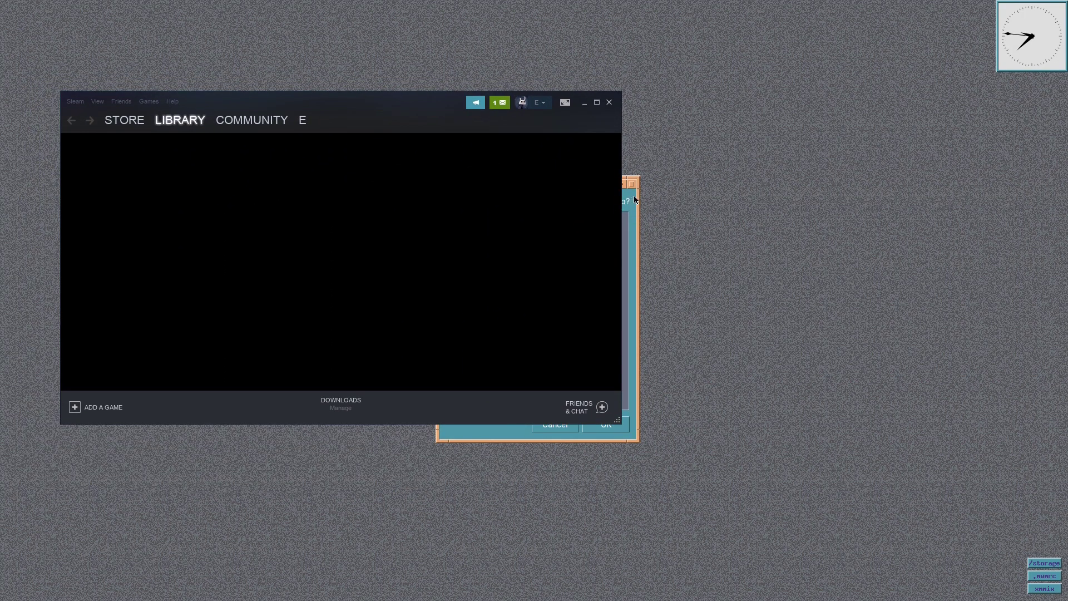
Step: Move the Suyimazu window beside the Steam window, and select Steam in the list of applications to launch
{"action": "left_click", "coordinate": [636, 195]}
{"action": "left_click_drag", "start_coordinate": [576, 183], "coordinate": [763, 98]}
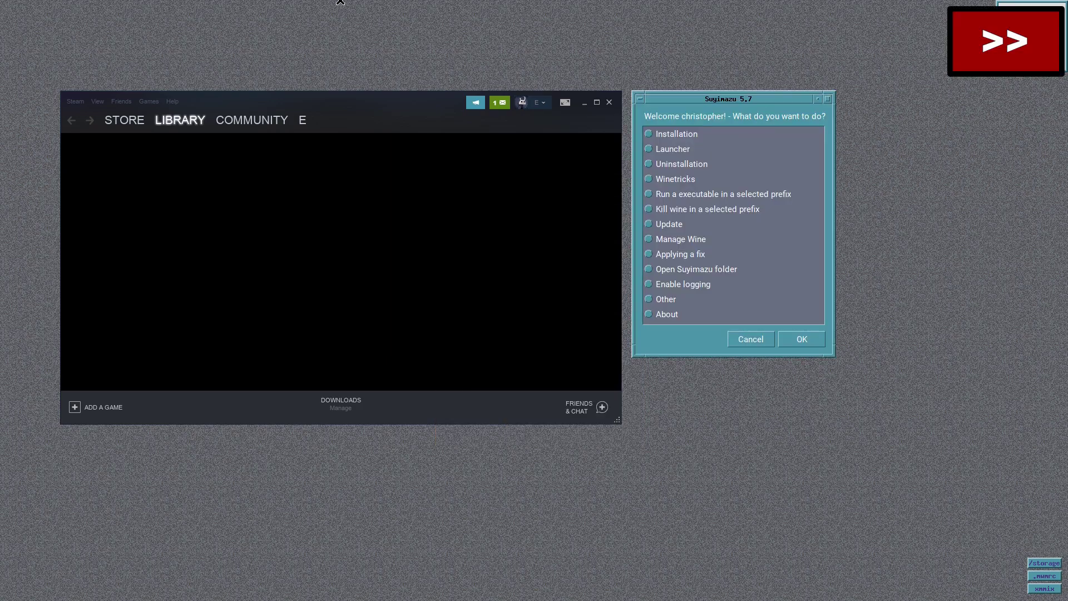
{"action": "left_click", "coordinate": [649, 149]}
{"action": "left_click", "coordinate": [801, 339]}
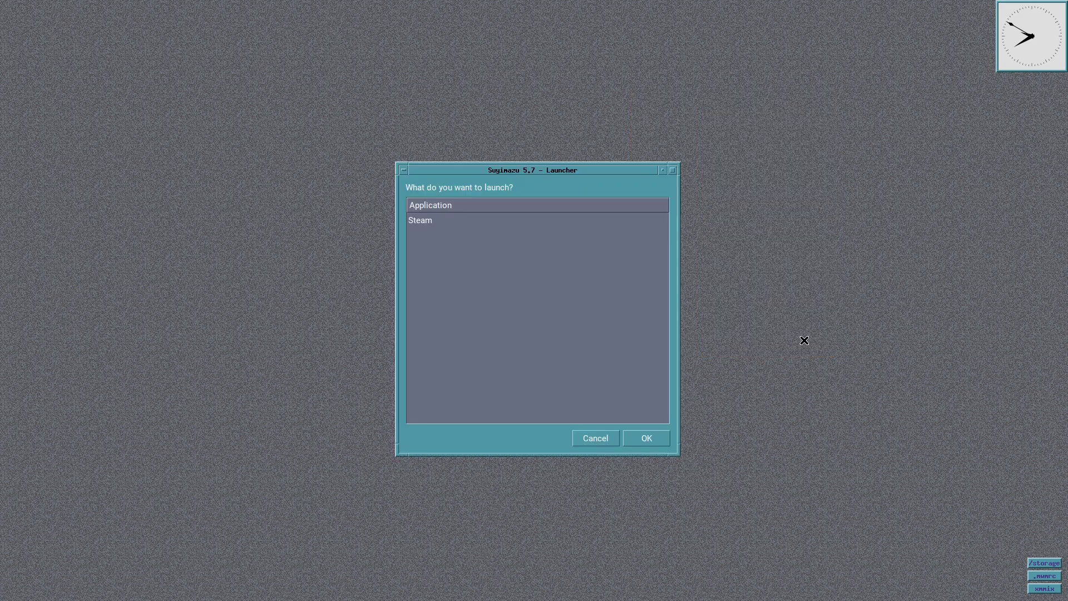
{"action": "left_click", "coordinate": [423, 222]}
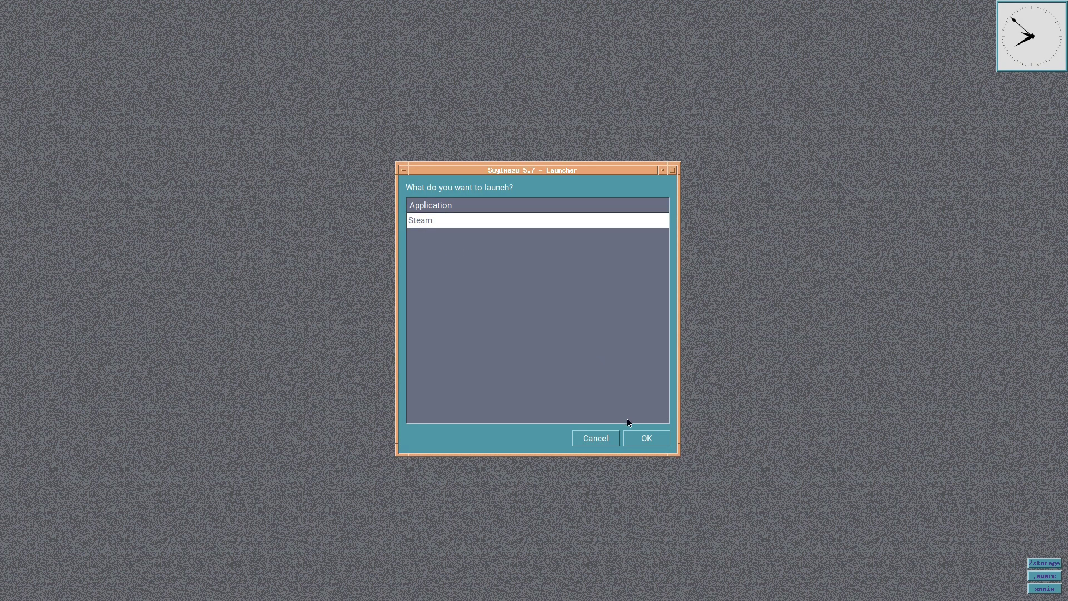